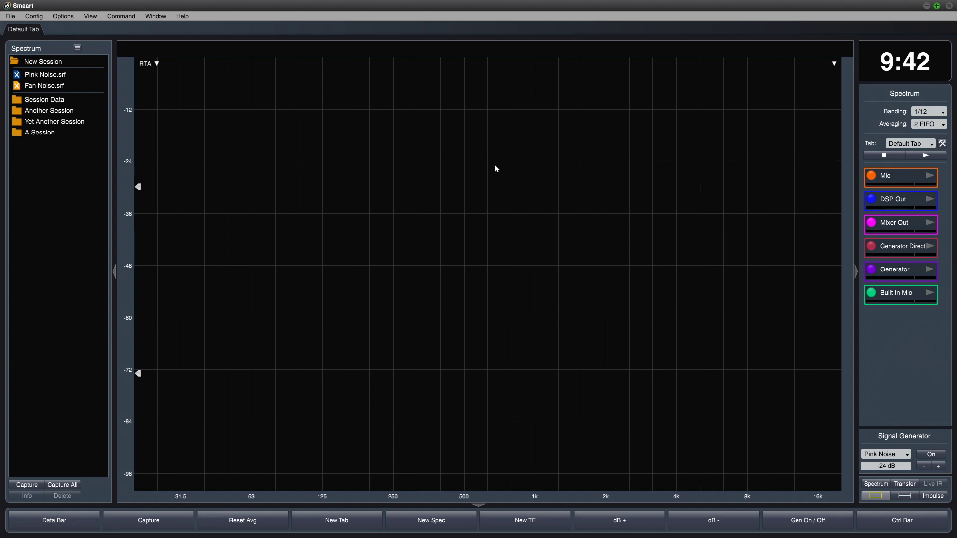
Create a new empty tab named RTA Stack in the Configurator.
left_click(942, 143)
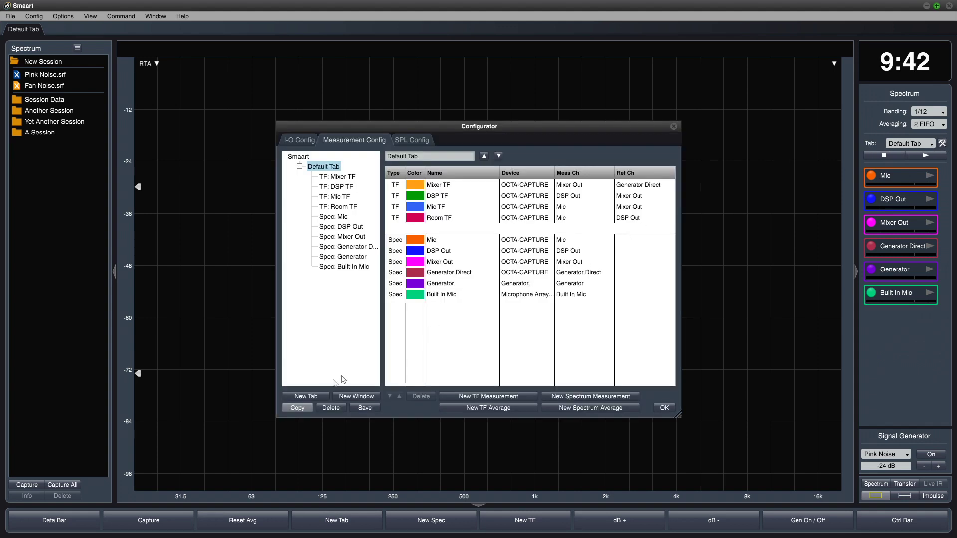
left_click(305, 396)
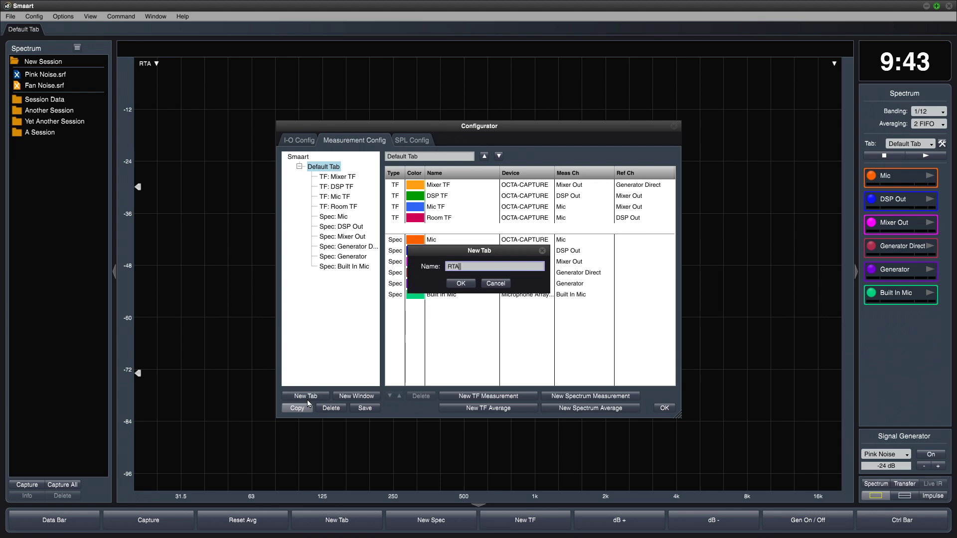
key("Return")
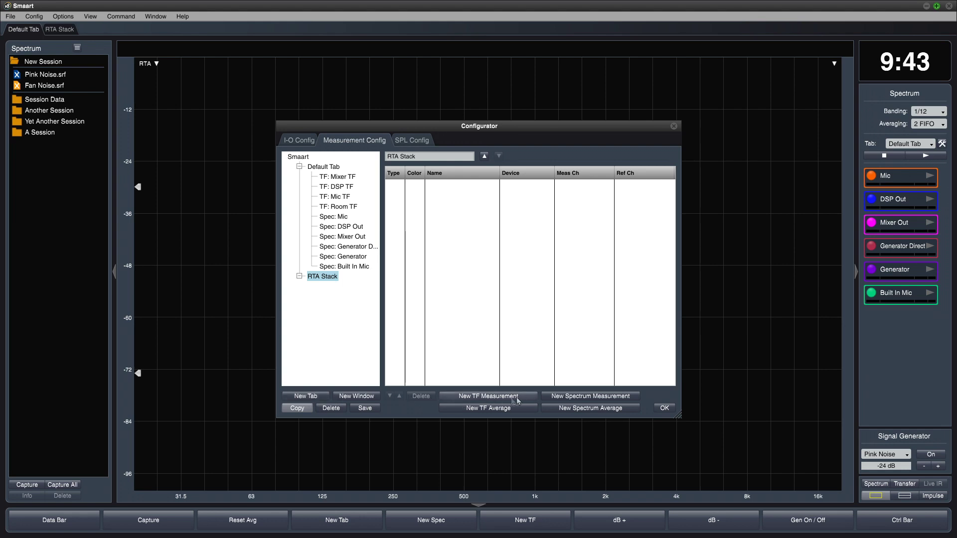
Add Built In Mic spectrum measurements named NONE and Some Averaging.
left_click(564, 397)
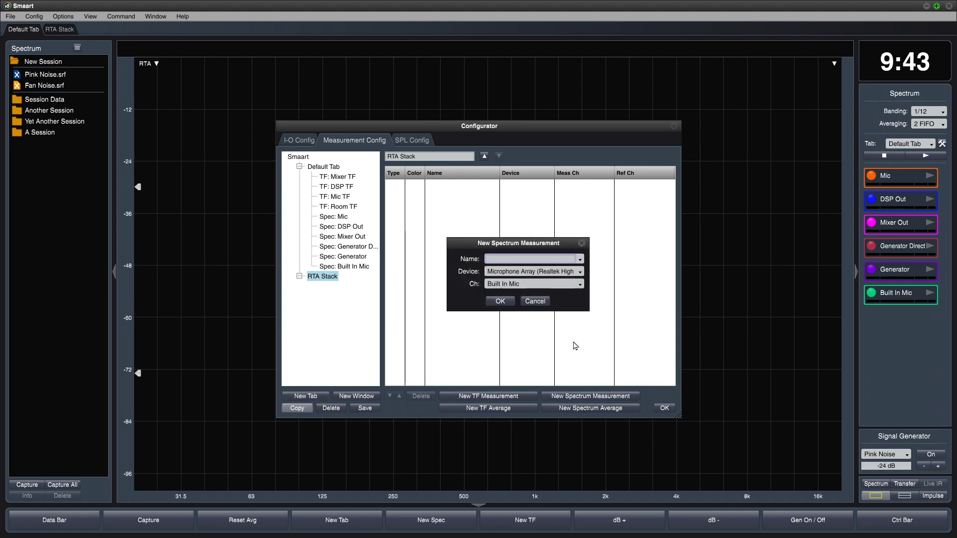
left_click(502, 302)
left_click(599, 397)
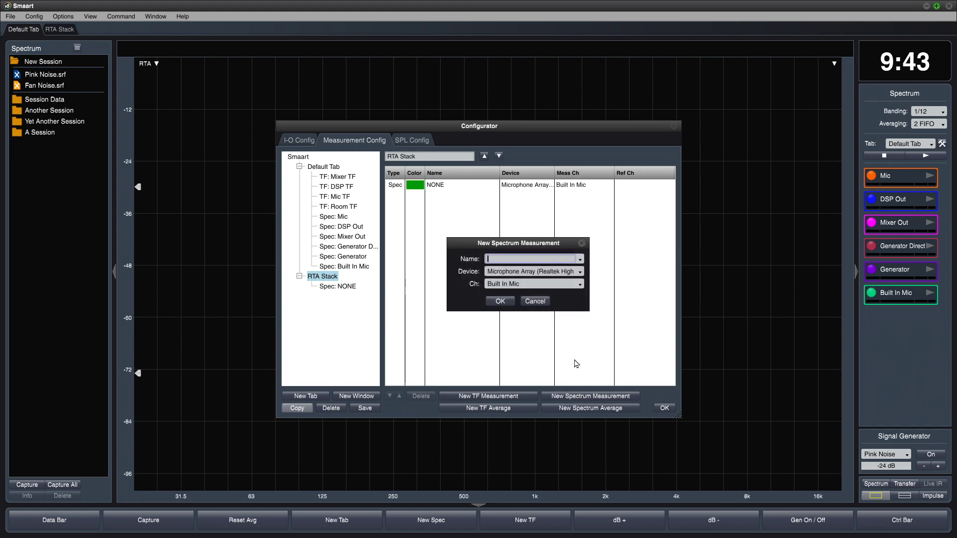
type("Some Averaging")
key("Return")
left_click(500, 301)
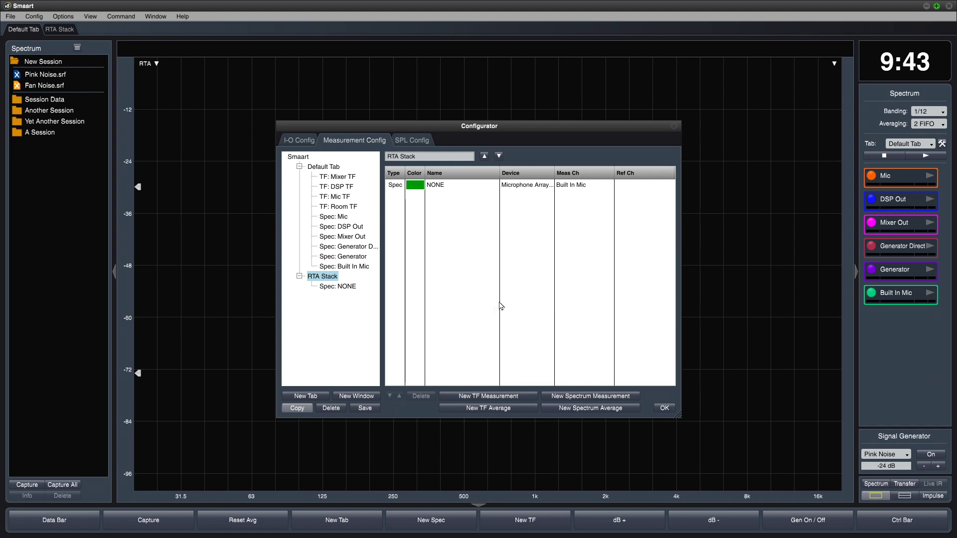
Add Built In Mic spectrum measurements named More Averaging and Even More Averaging.
left_click(569, 397)
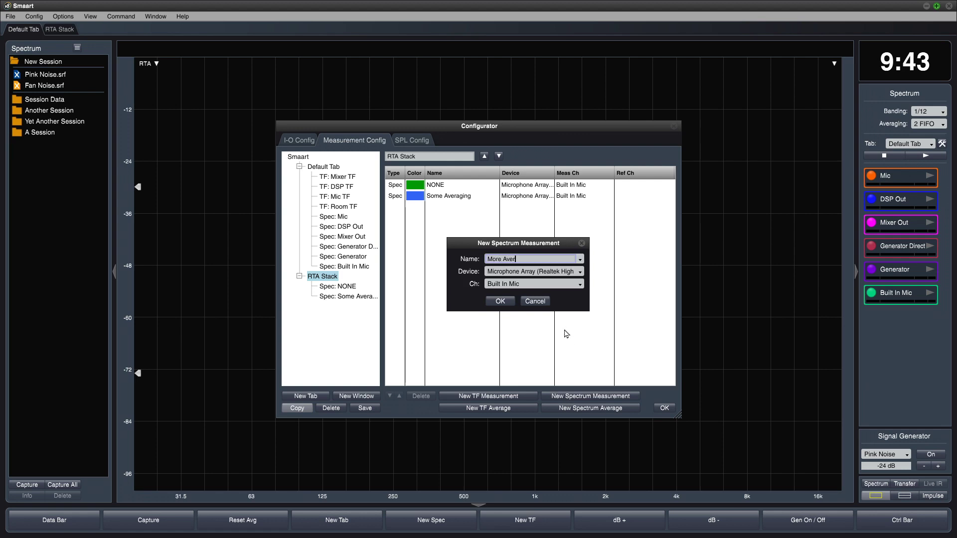
type("More Averaging")
left_click(500, 302)
left_click(566, 399)
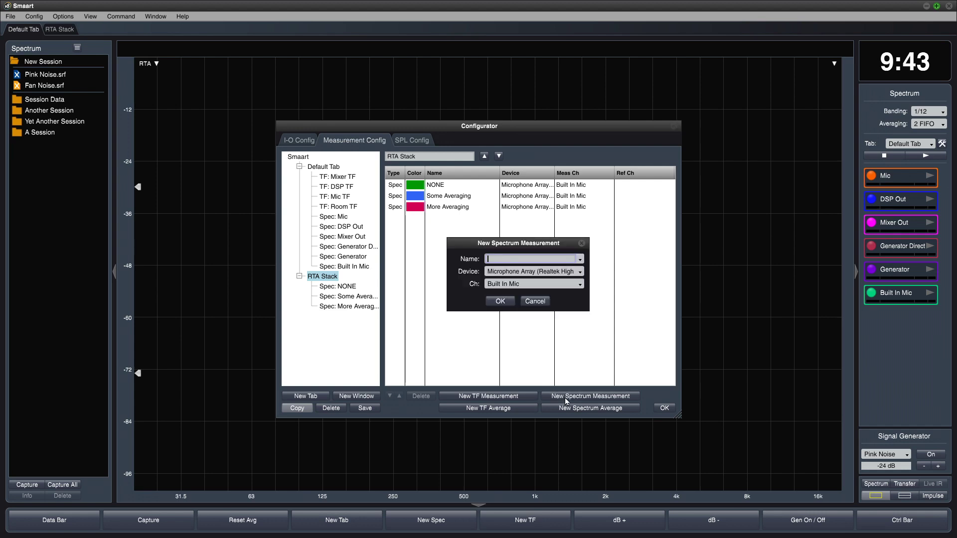
type("Even more Averaging")
left_click(501, 302)
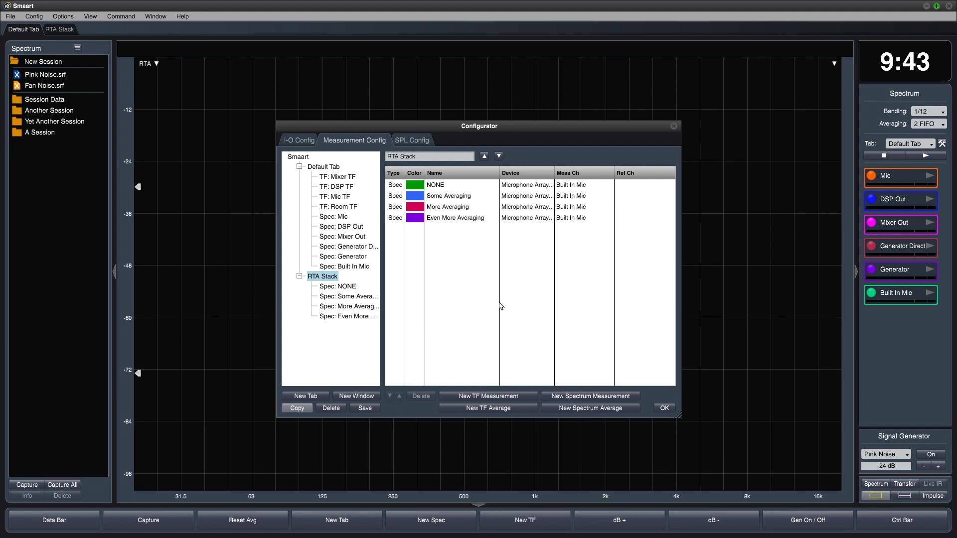
left_click(338, 286)
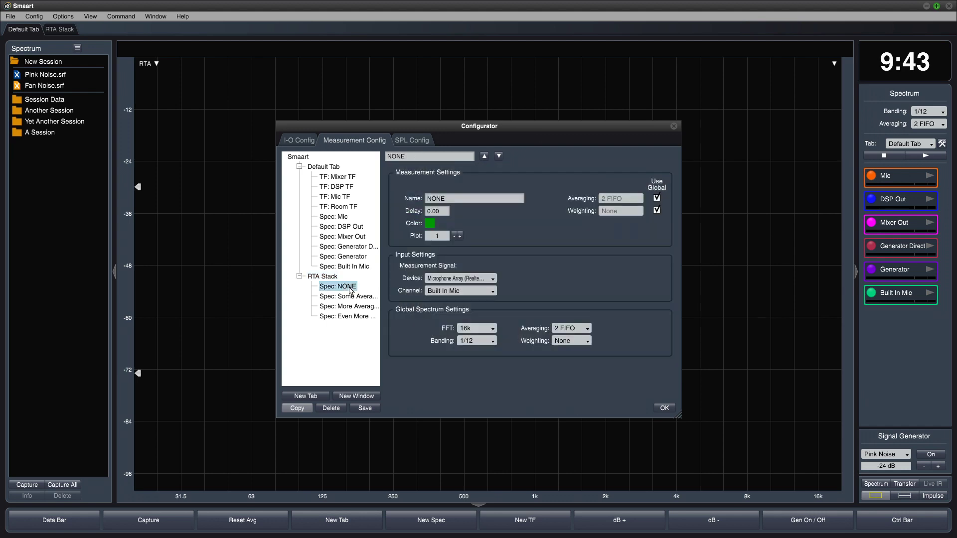
Give NONE its own averaging and set Some Averaging to 4 FIFO instead of global.
left_click(657, 199)
left_click(631, 199)
left_click(623, 211)
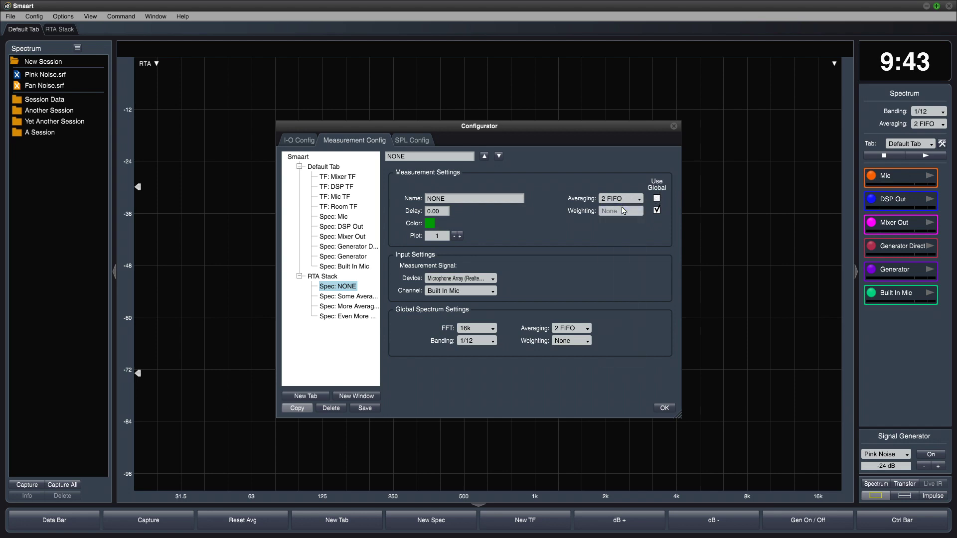
left_click(345, 297)
left_click(657, 198)
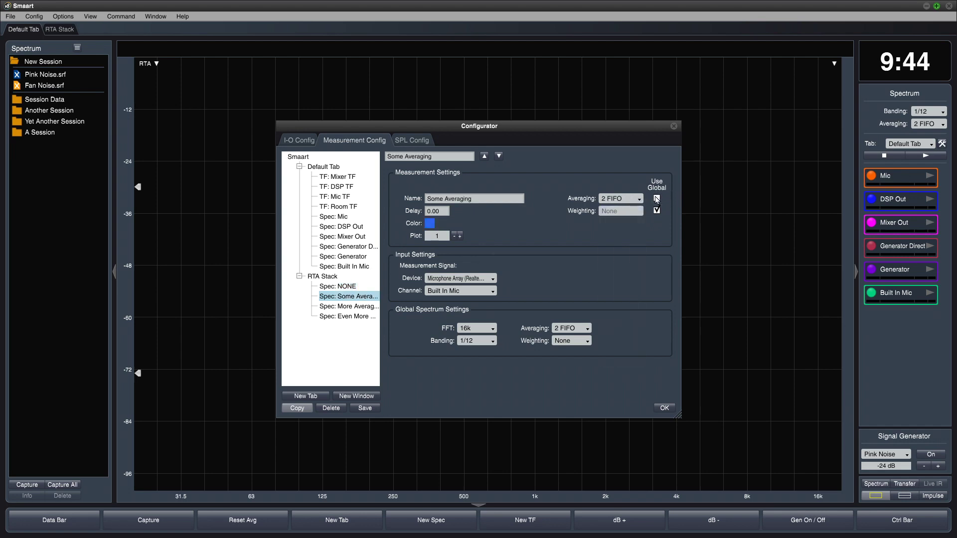
left_click(640, 199)
left_click(620, 231)
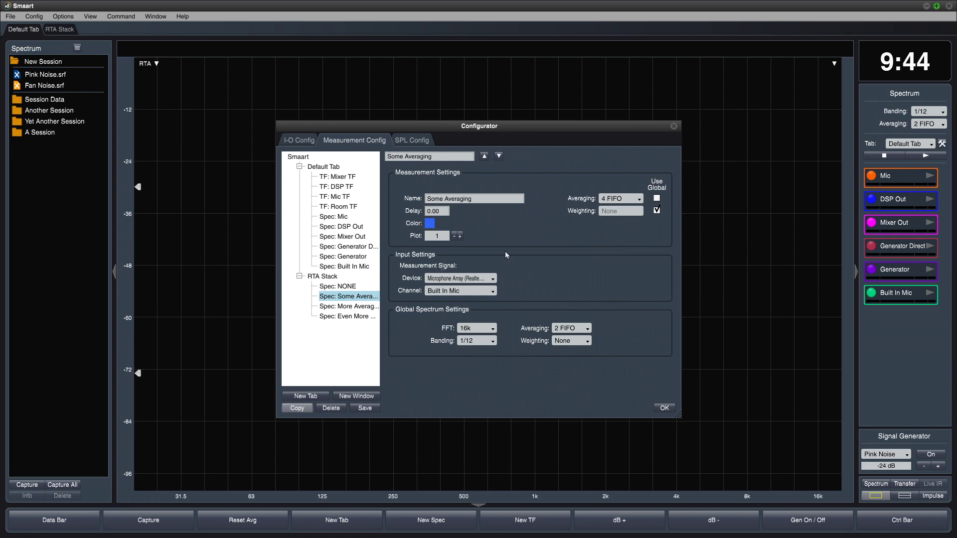
Set More Averaging to 2 FIFO and Even More Averaging to 5 Sec, then apply.
left_click(364, 307)
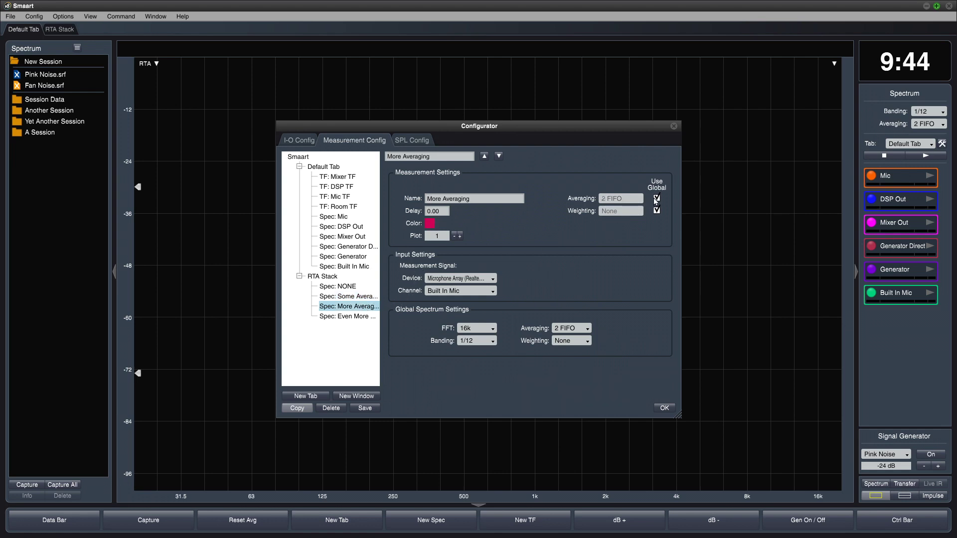
left_click(656, 199)
left_click(640, 199)
left_click(616, 261)
left_click(343, 317)
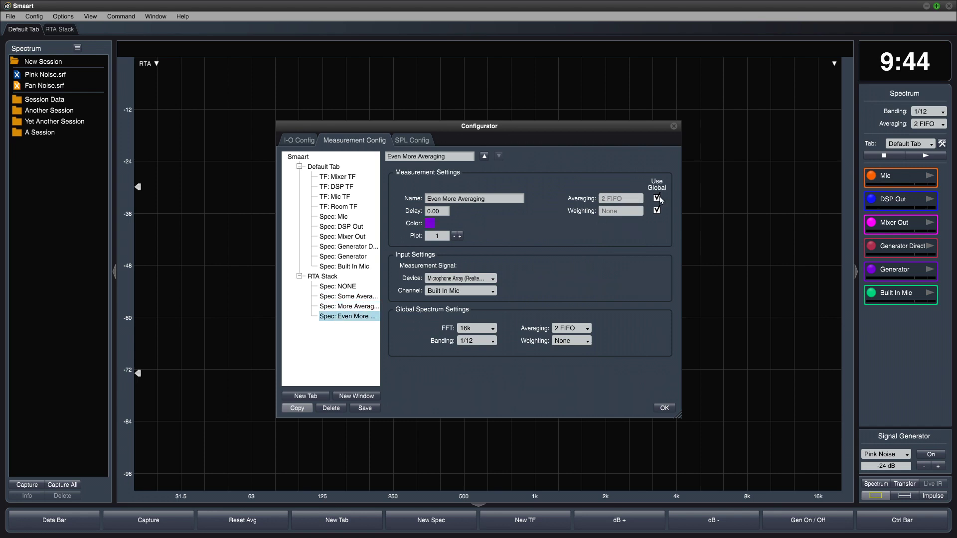
left_click(657, 198)
left_click(632, 199)
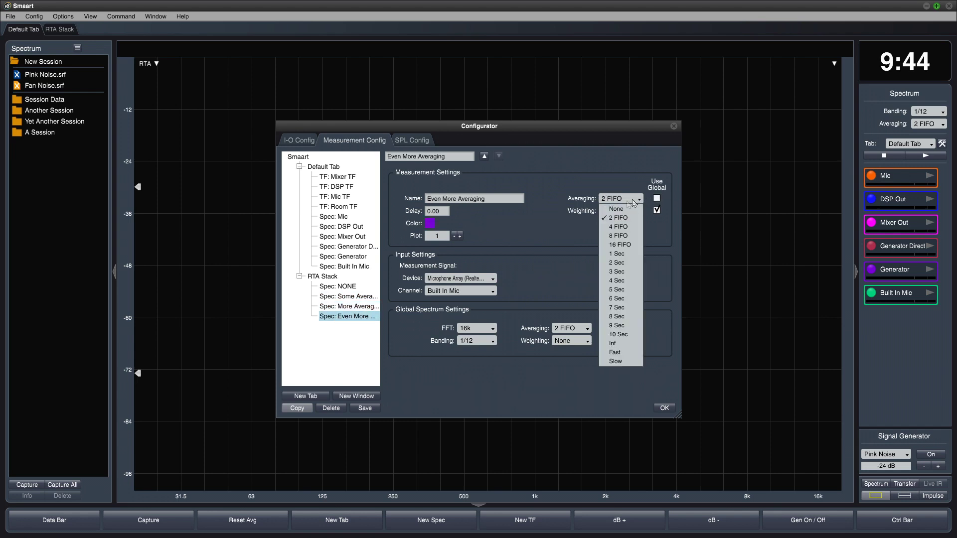
left_click(618, 290)
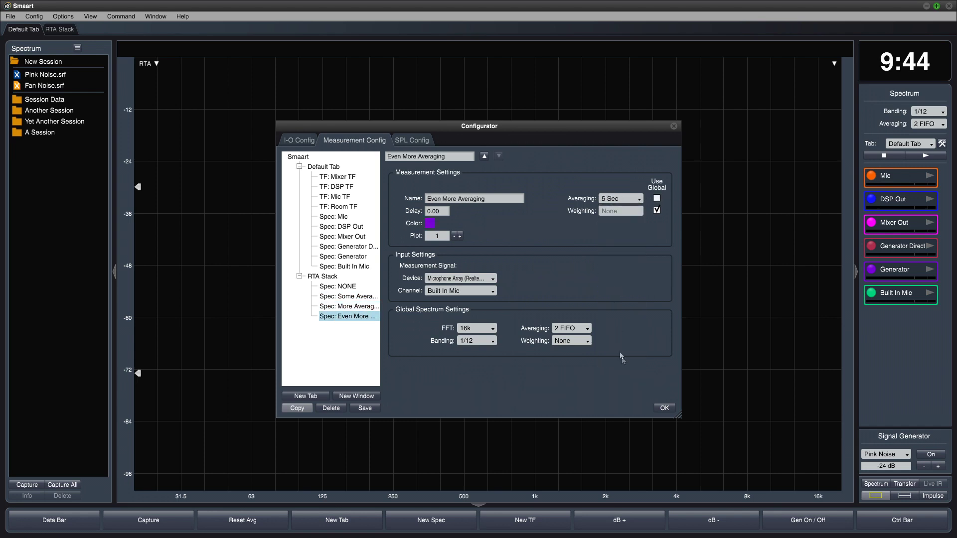
left_click(664, 408)
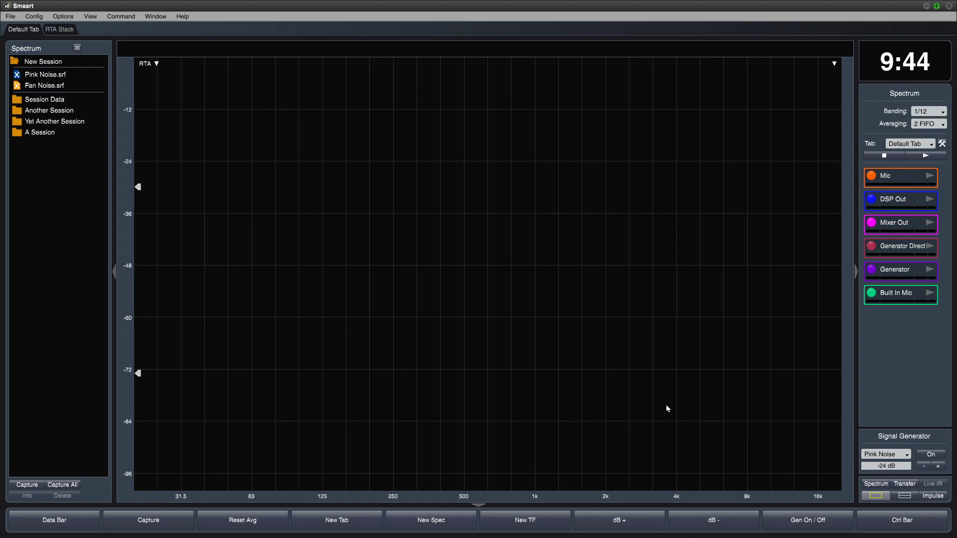
Switch to the RTA Stack tab and start all four measurements running.
left_click(919, 147)
left_click(914, 169)
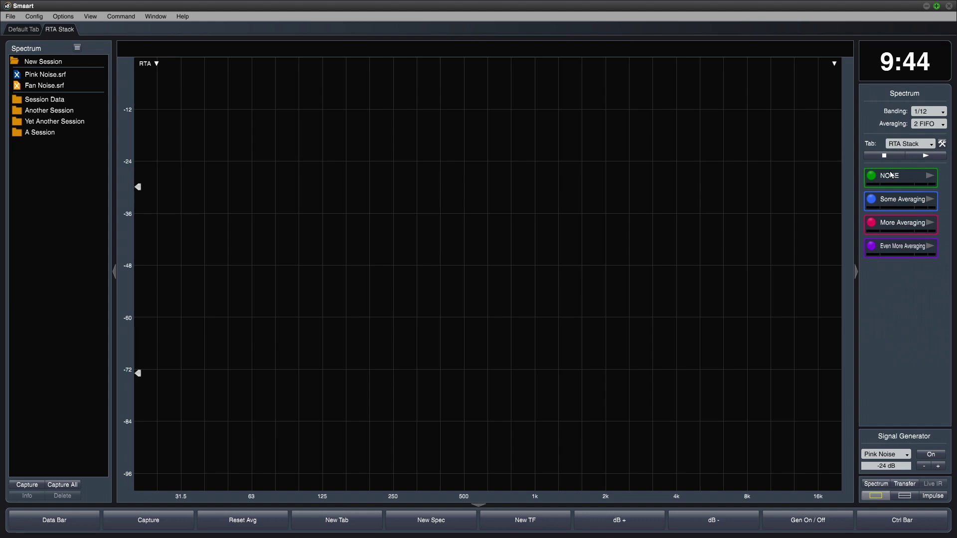
left_click(925, 156)
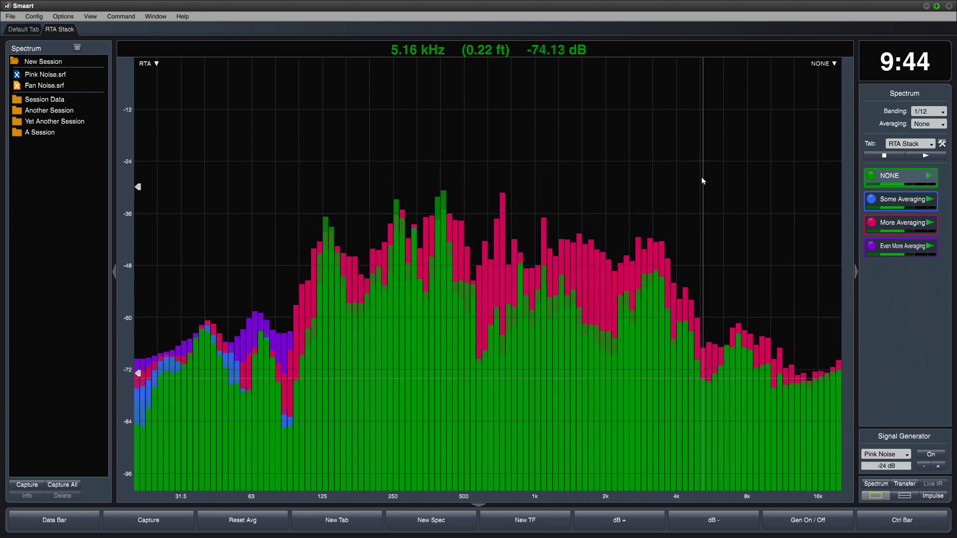
left_click(889, 200)
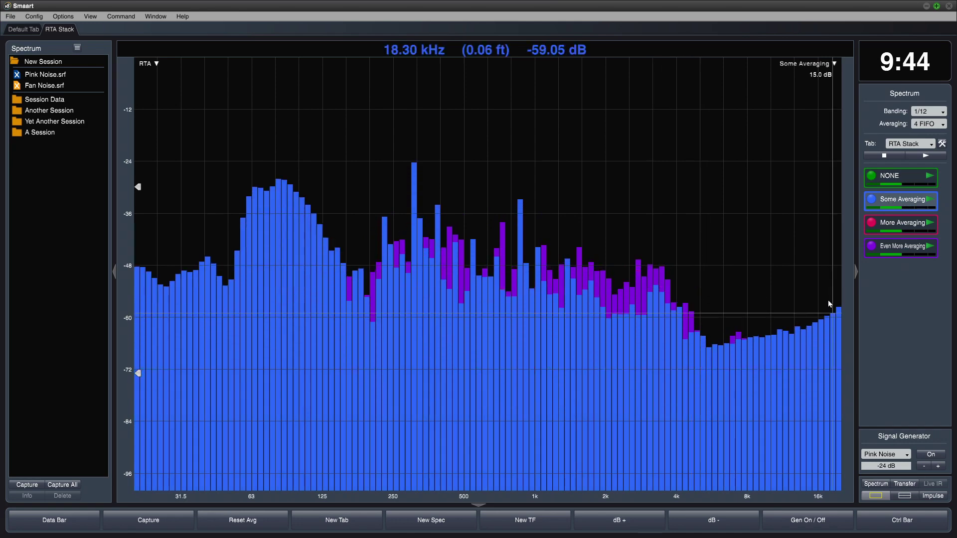
Offset More Averaging by 30 dB and Even More Averaging by 45 dB above NONE.
left_click(901, 223)
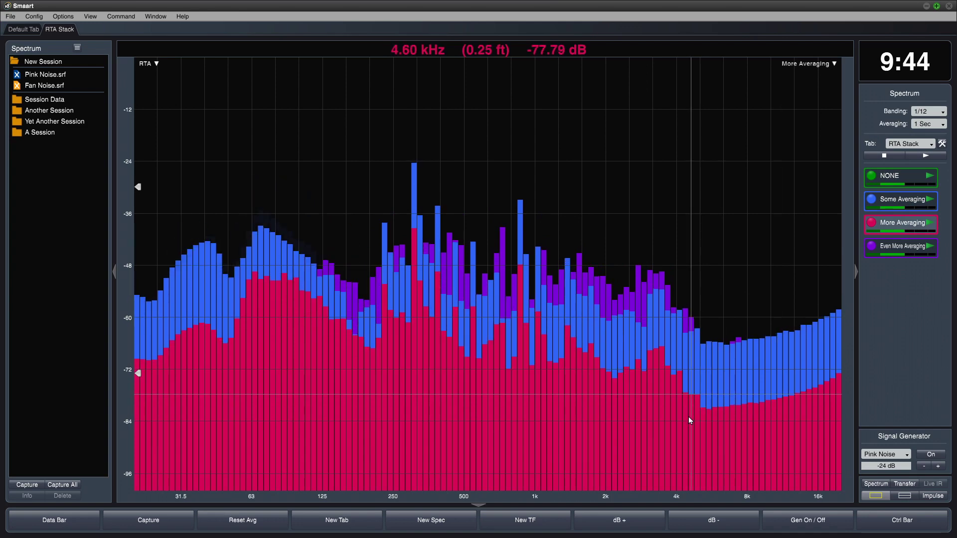
key("alt+Up")
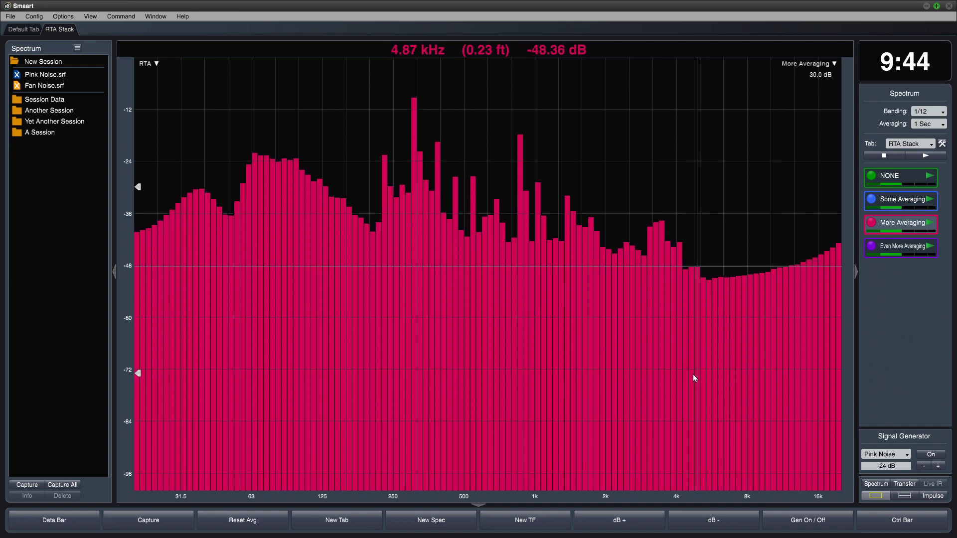
key("Down")
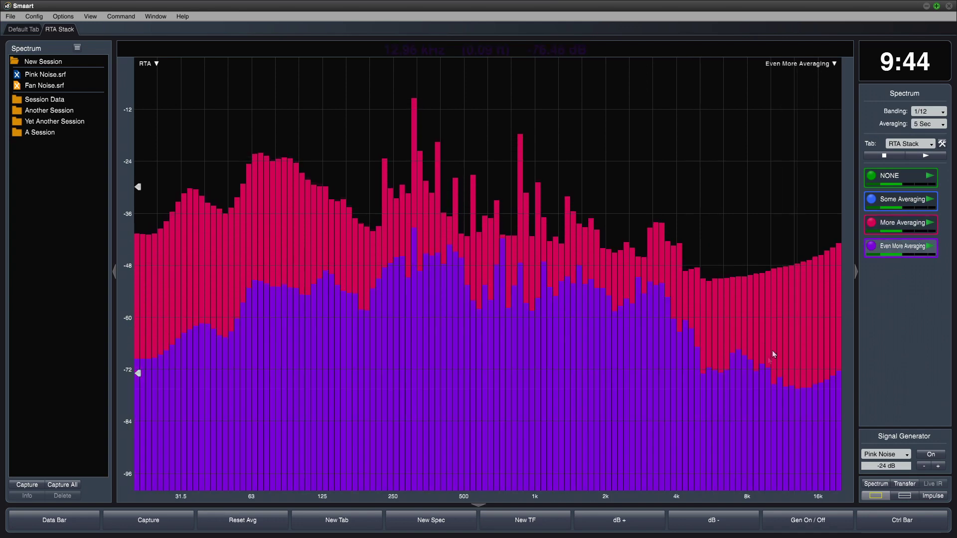
key("alt+Up")
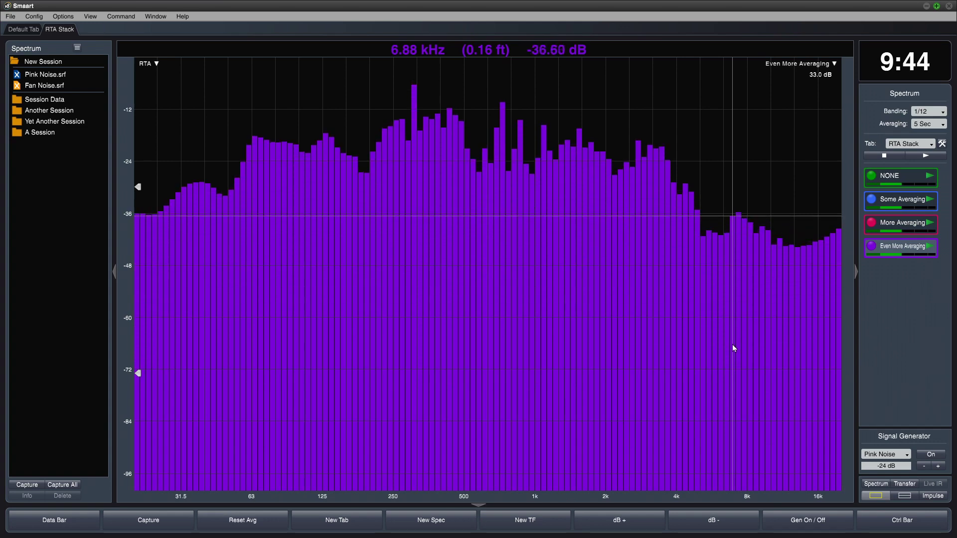
key("alt+Up")
key("alt+Up")
key("alt+Up")
key("alt+Up")
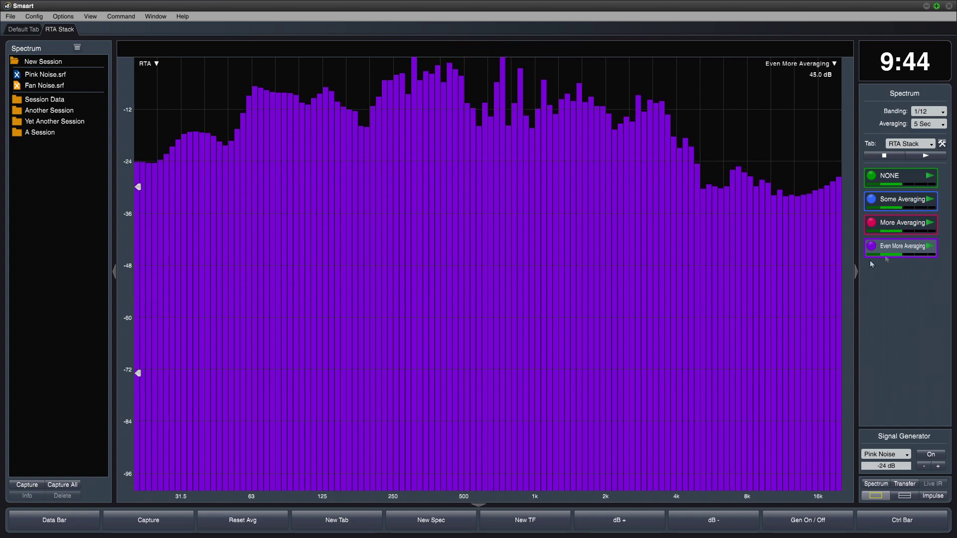
left_click(916, 227)
left_click(912, 201)
left_click(892, 180)
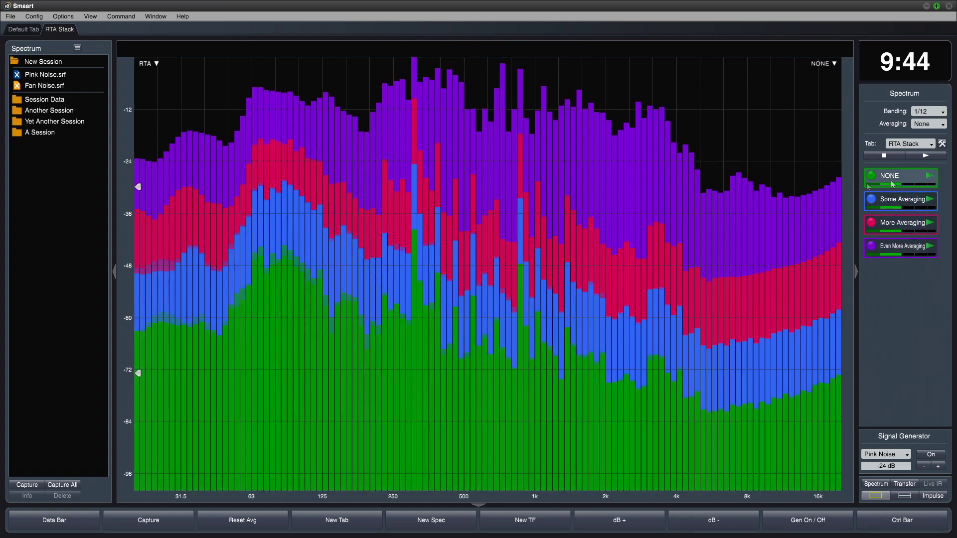
scroll(811, 195, "up", 4)
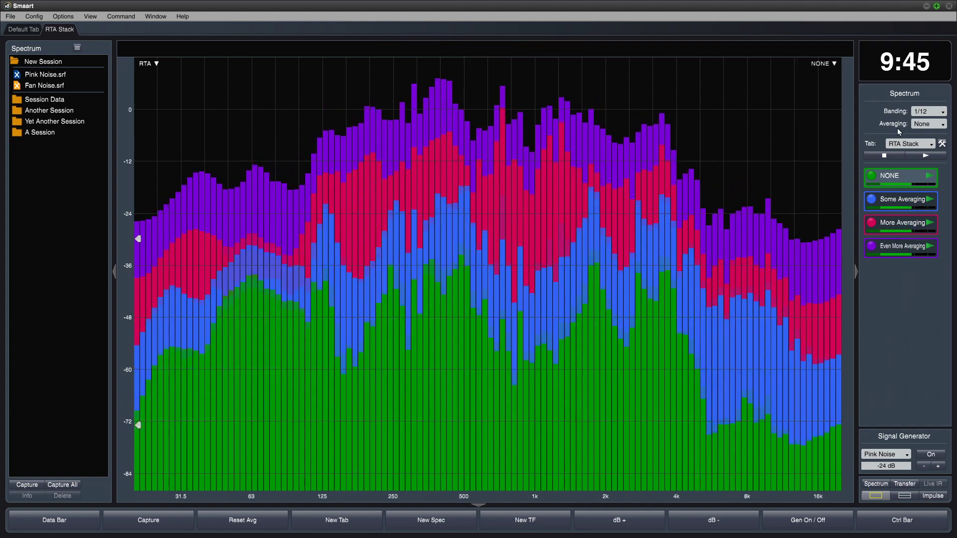
Select each averaged trace and show the trace list with +15, +30 and +45 dB offsets.
left_click(899, 199)
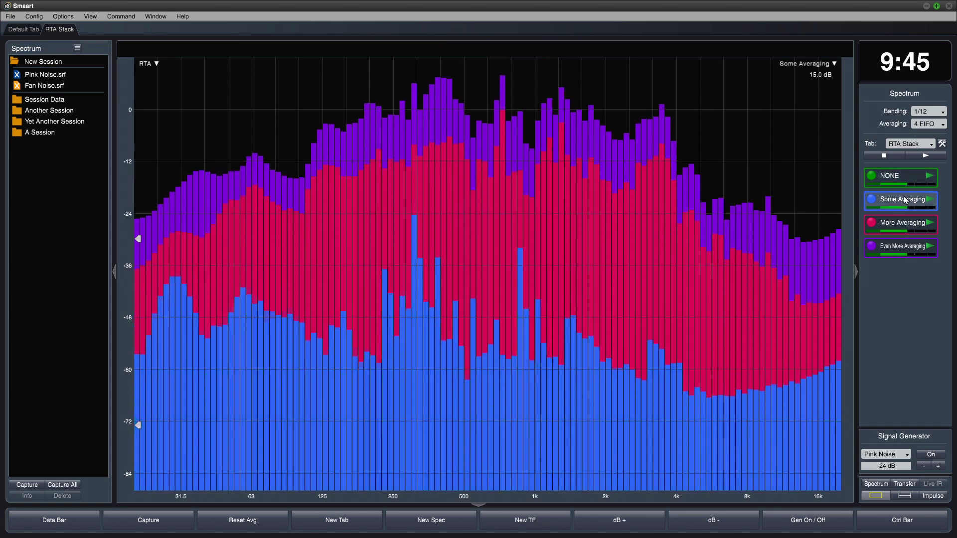
left_click(906, 222)
left_click(909, 245)
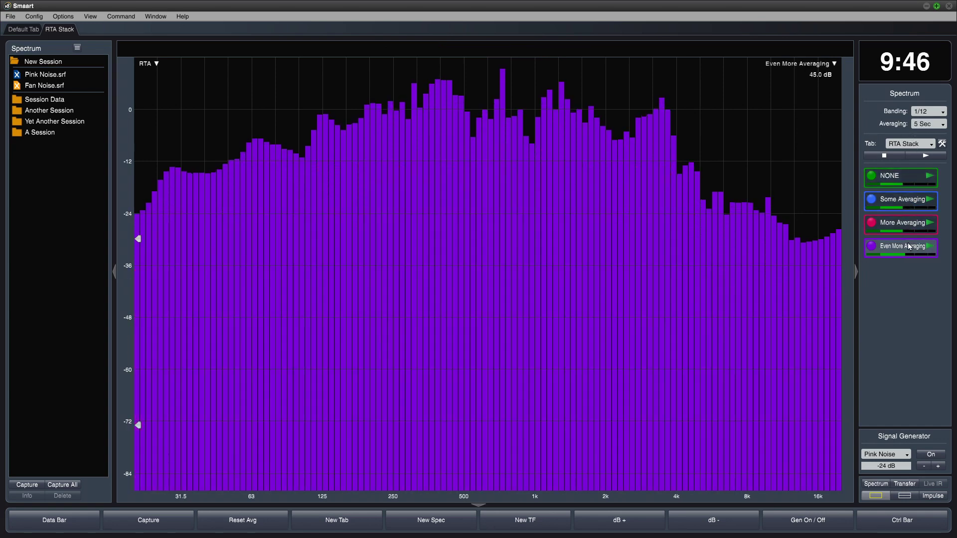
left_click(828, 68)
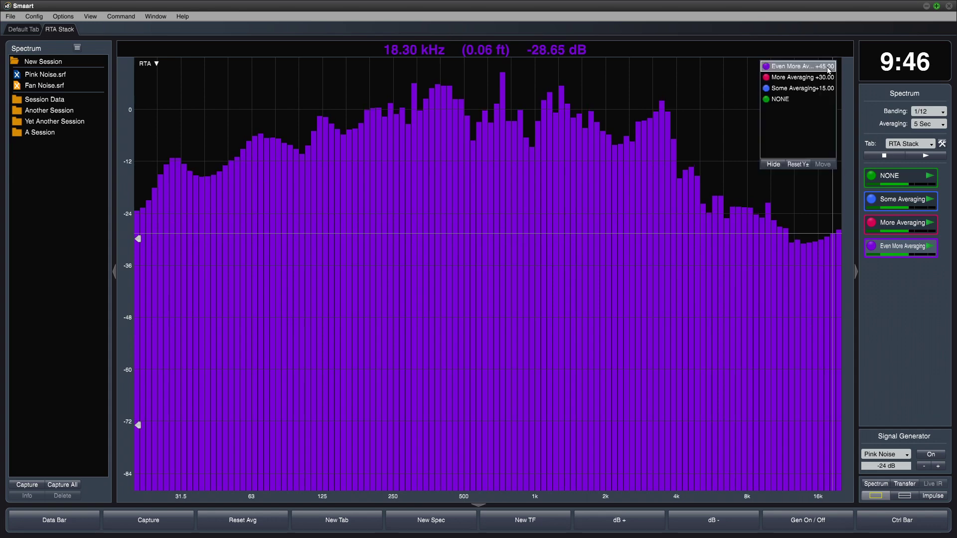
Clear all trace offsets, stop the measurements, and reopen the Configurator.
left_click(798, 164)
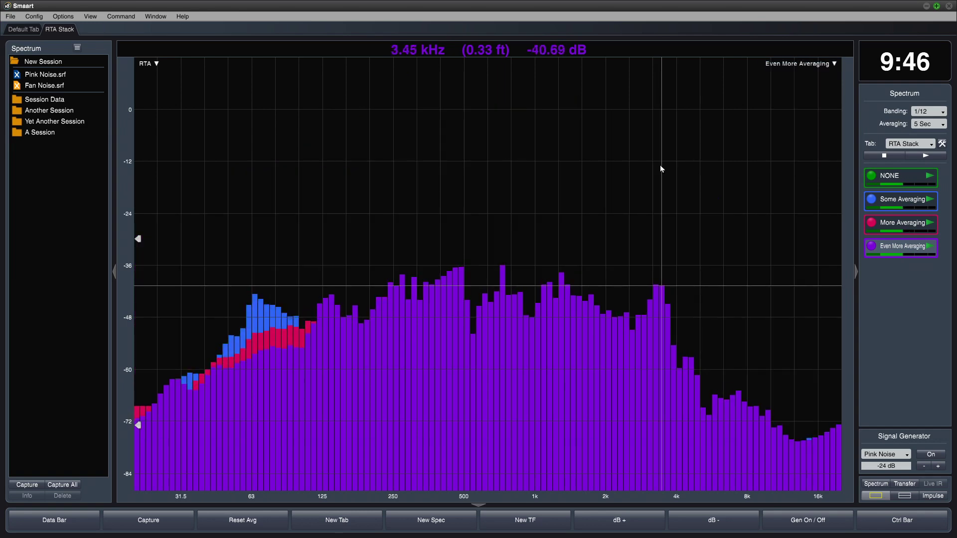
left_click(891, 155)
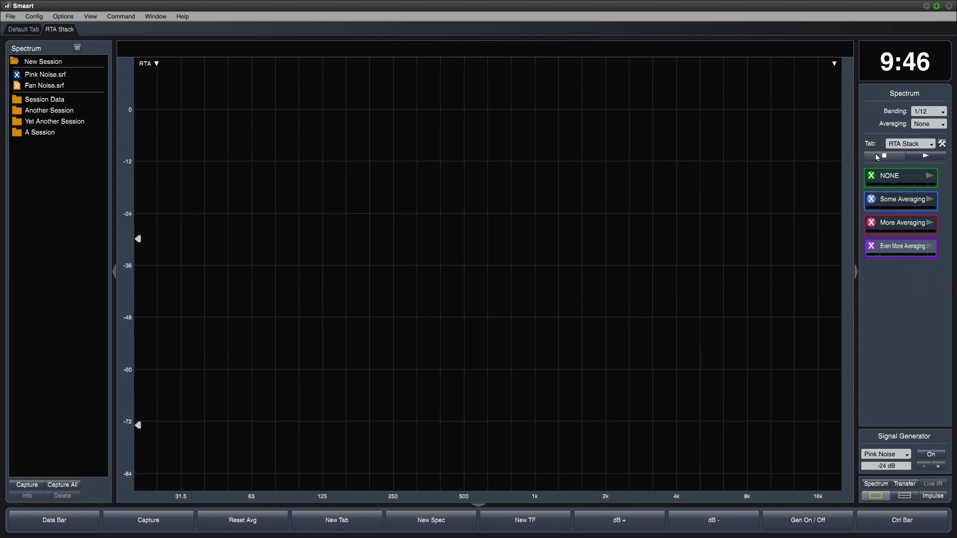
left_click(943, 144)
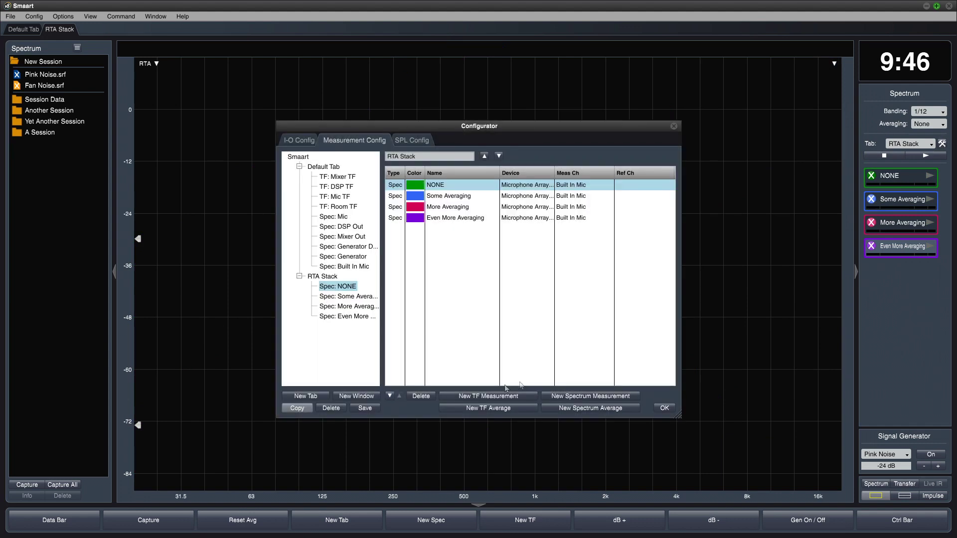
Create a new empty tab named RTA Live Average.
left_click(326, 396)
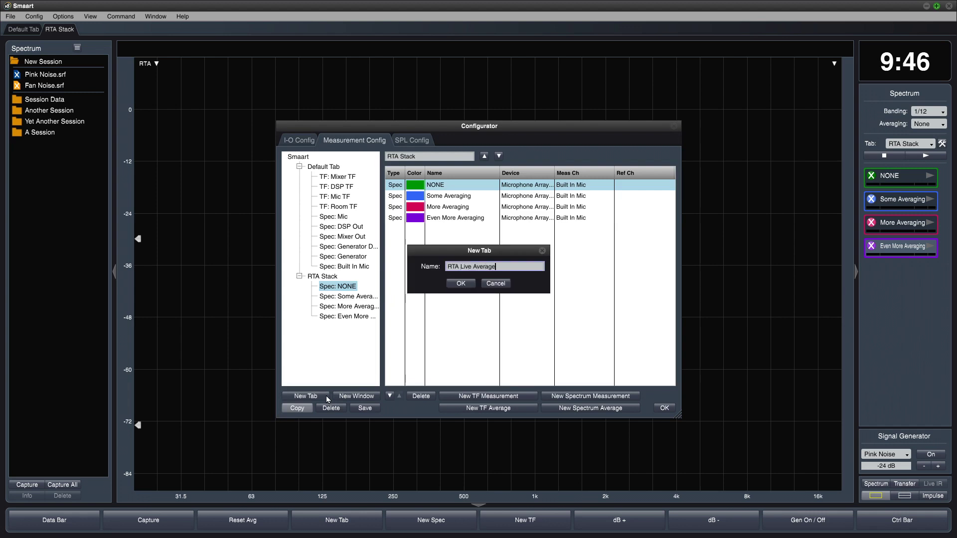
type("RTA Live Average")
left_click(461, 284)
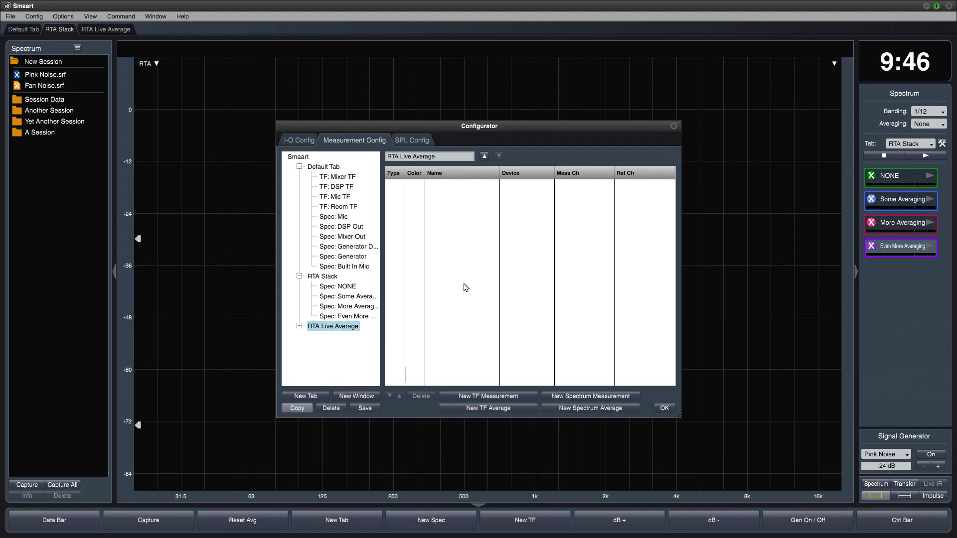
Add a Built In Mic spectrum measurement on the microphone array.
left_click(589, 397)
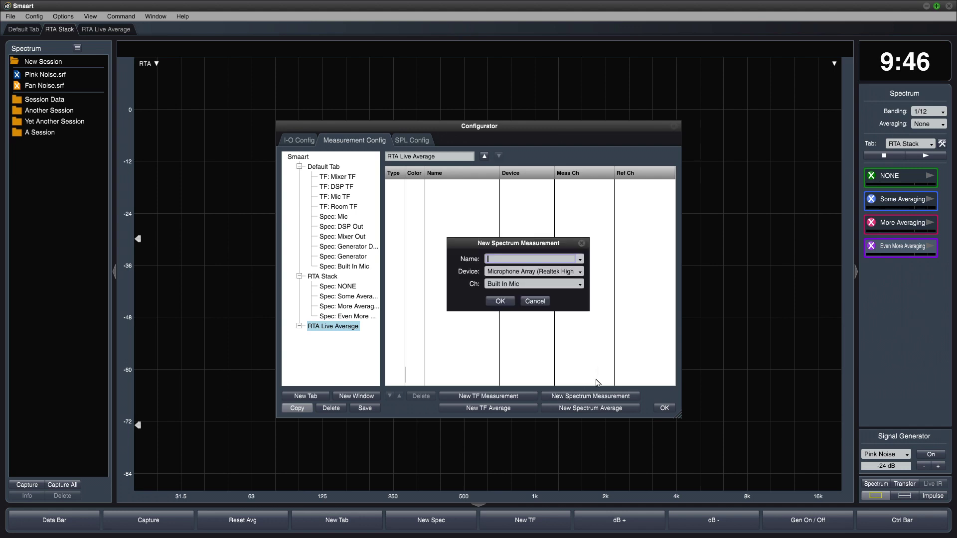
type("Built In Mic")
left_click(500, 303)
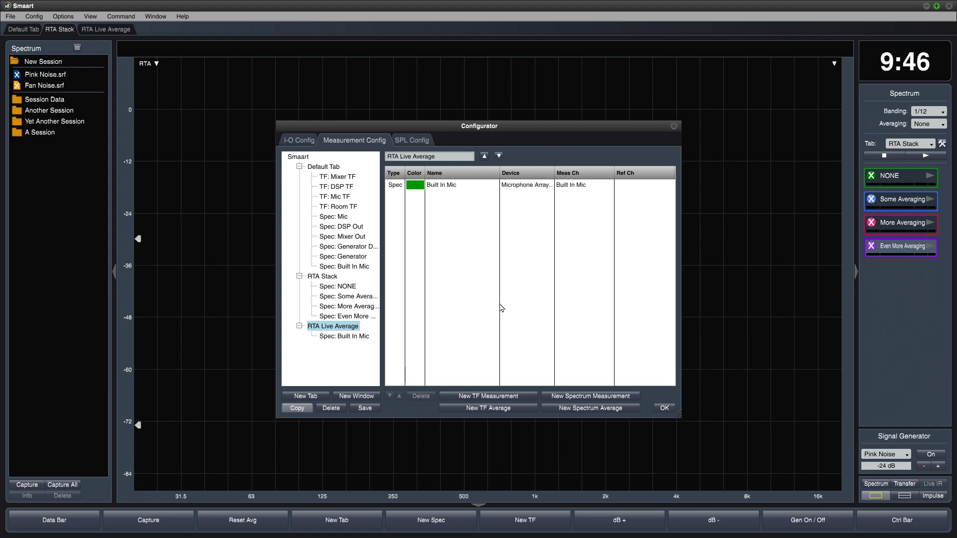
Add a Measurement Mic spectrum measurement on OCTA-CAPTURE's Mic channel.
left_click(552, 394)
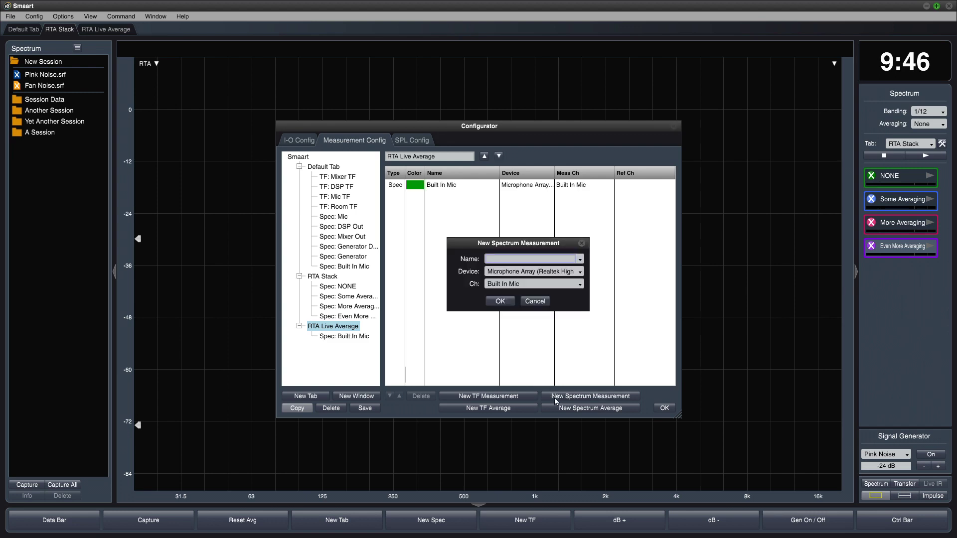
type("Measurement Me")
left_click(549, 271)
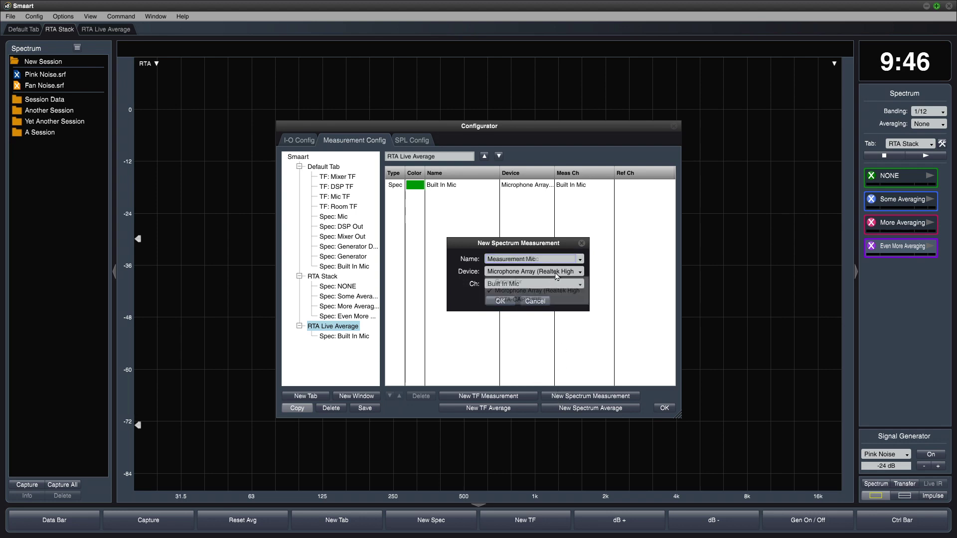
left_click(541, 299)
left_click(539, 283)
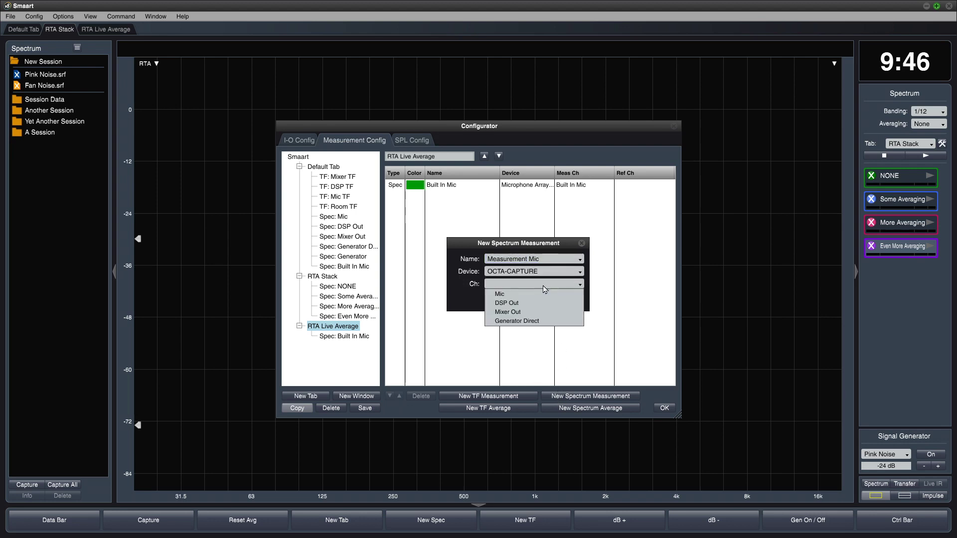
left_click(536, 296)
left_click(507, 303)
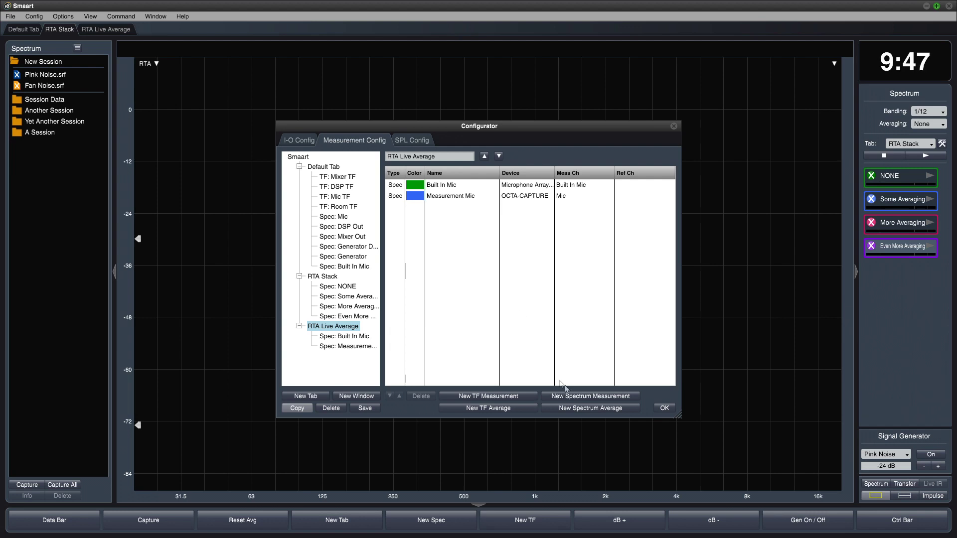
Add a dB Average and a Power Average of both mics, then close the Configurator.
left_click(580, 408)
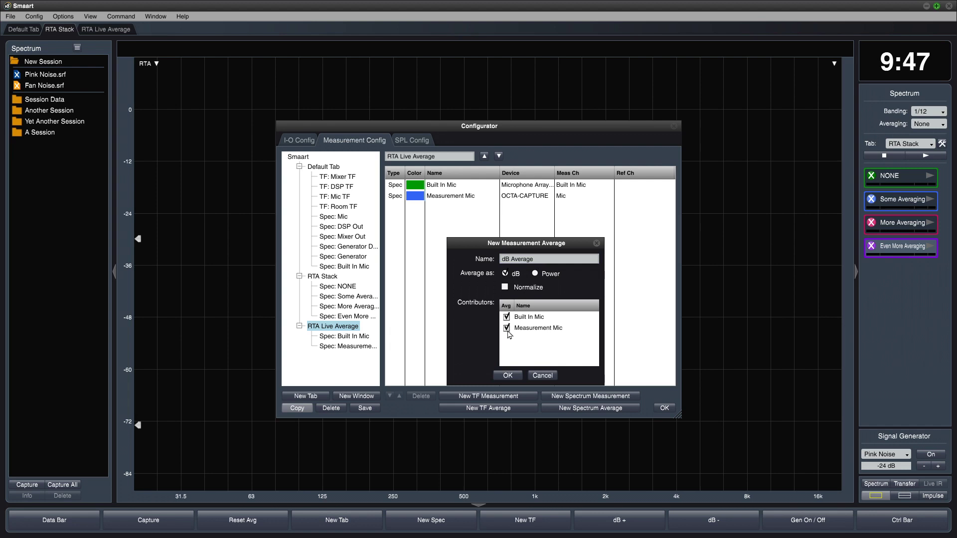
left_click(508, 376)
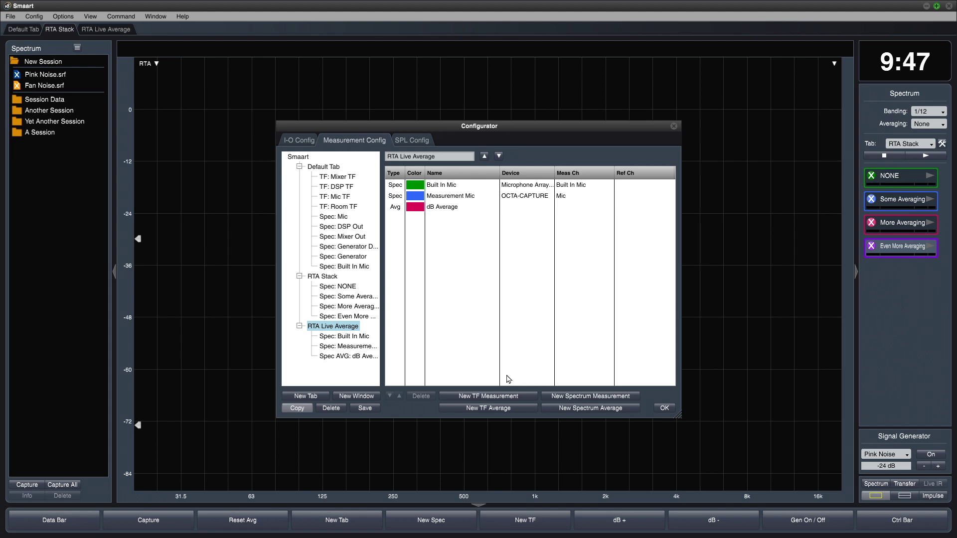
left_click(583, 412)
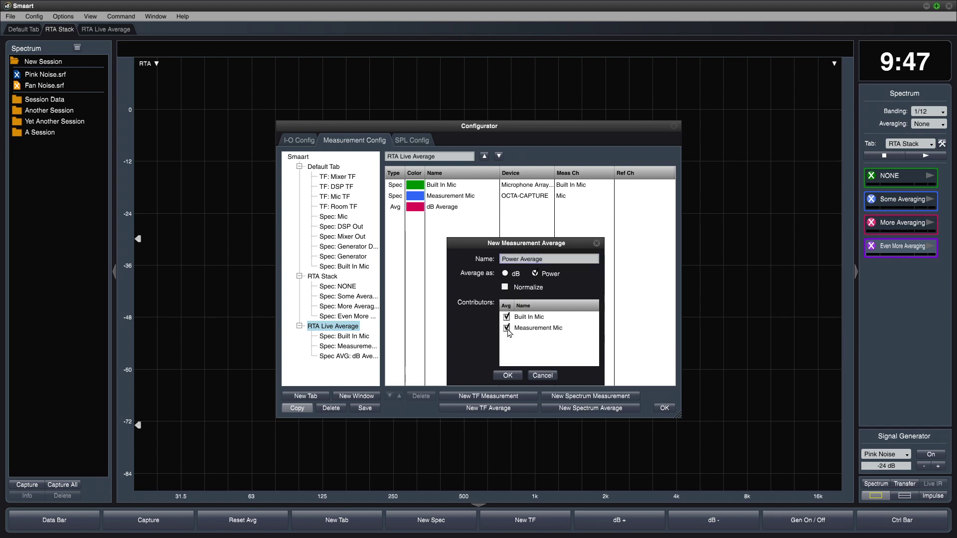
left_click(507, 376)
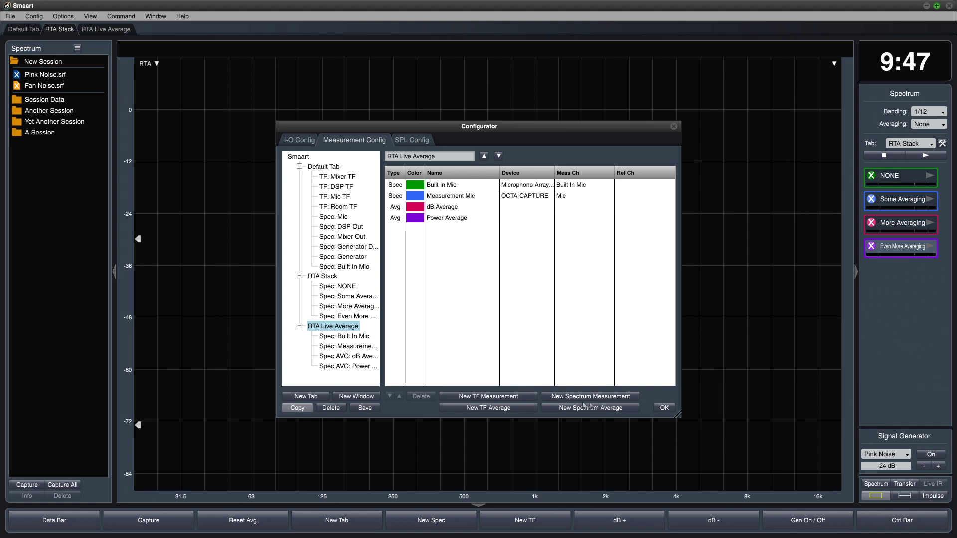
left_click(663, 408)
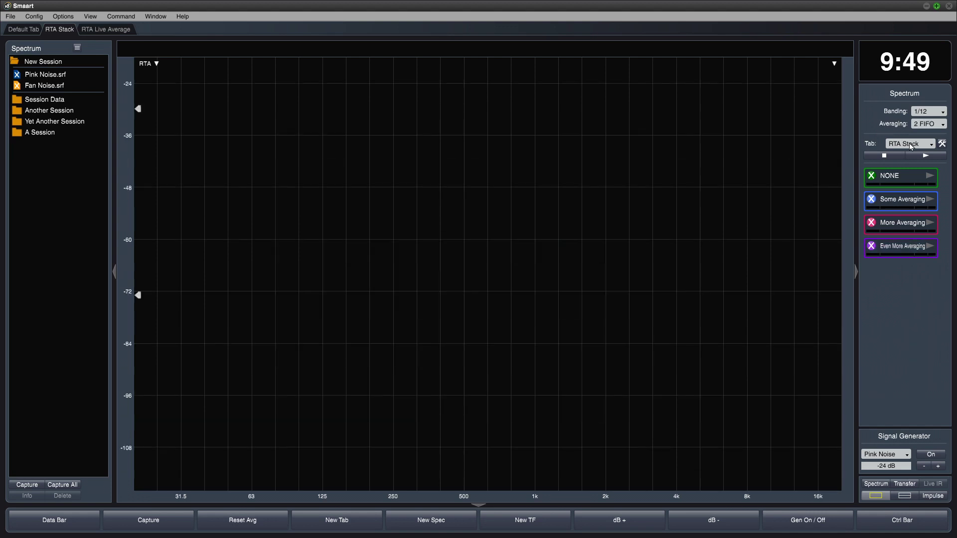
Switch to the RTA Live Average tab and set banded RTA data to draw as Lines.
left_click(909, 144)
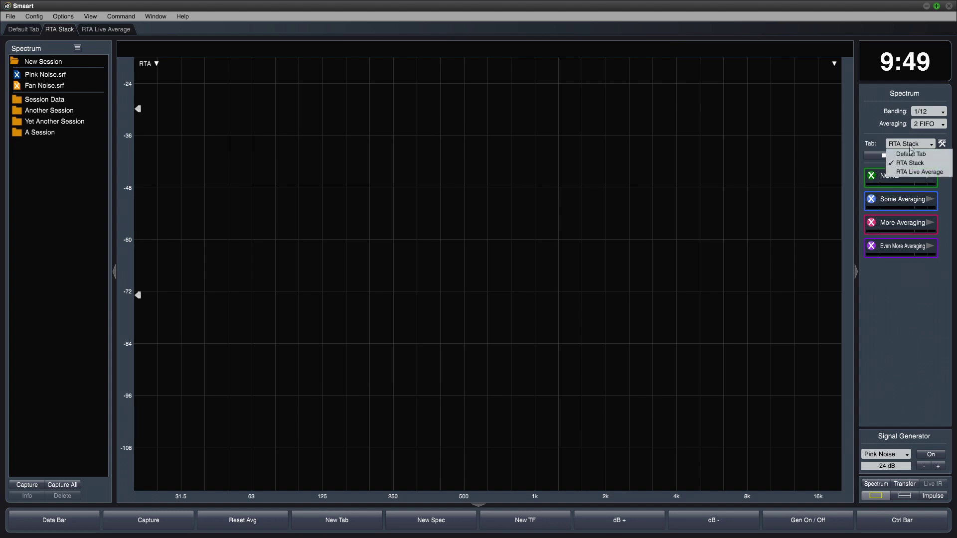
left_click(913, 174)
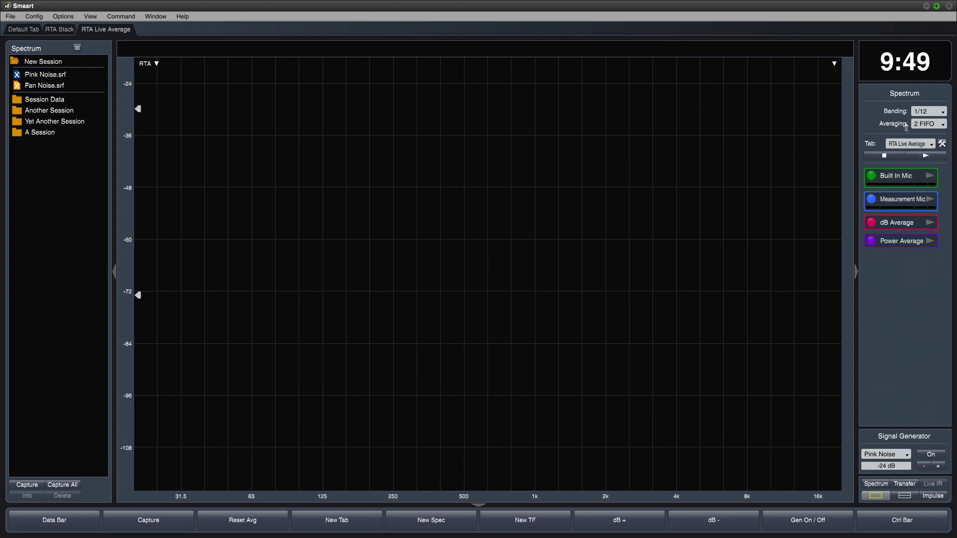
left_click(904, 93)
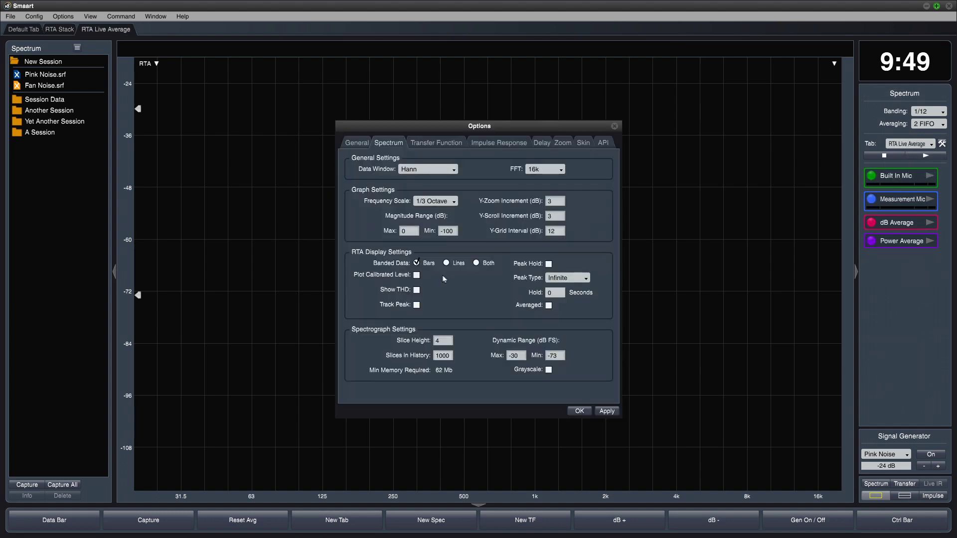
left_click(446, 262)
left_click(579, 411)
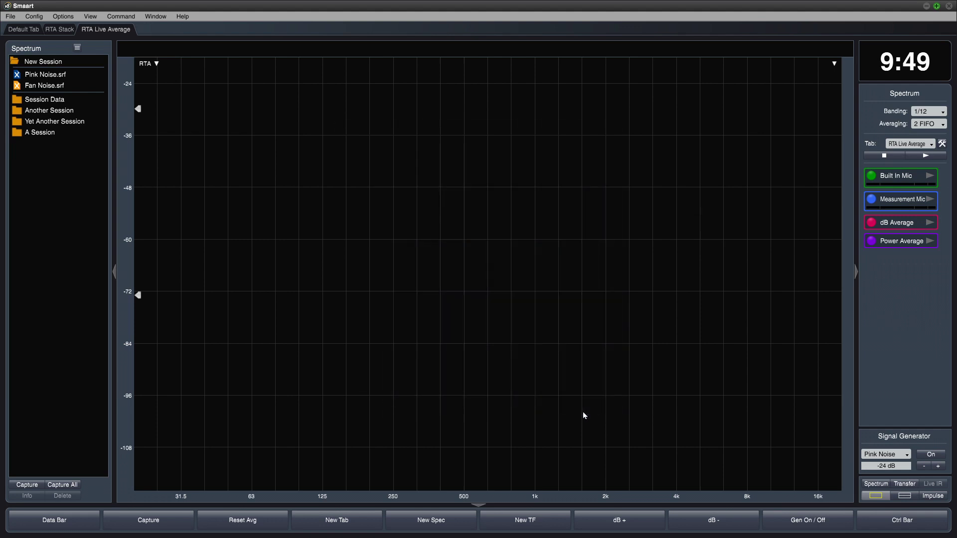
Start the Built In Mic, Measurement Mic and dB Average traces running live.
left_click(928, 177)
left_click(930, 199)
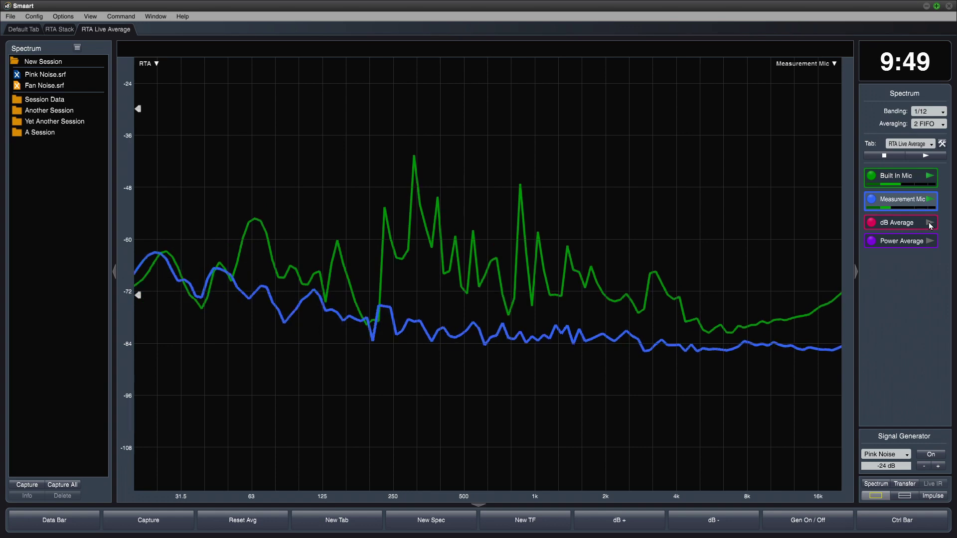
left_click(930, 223)
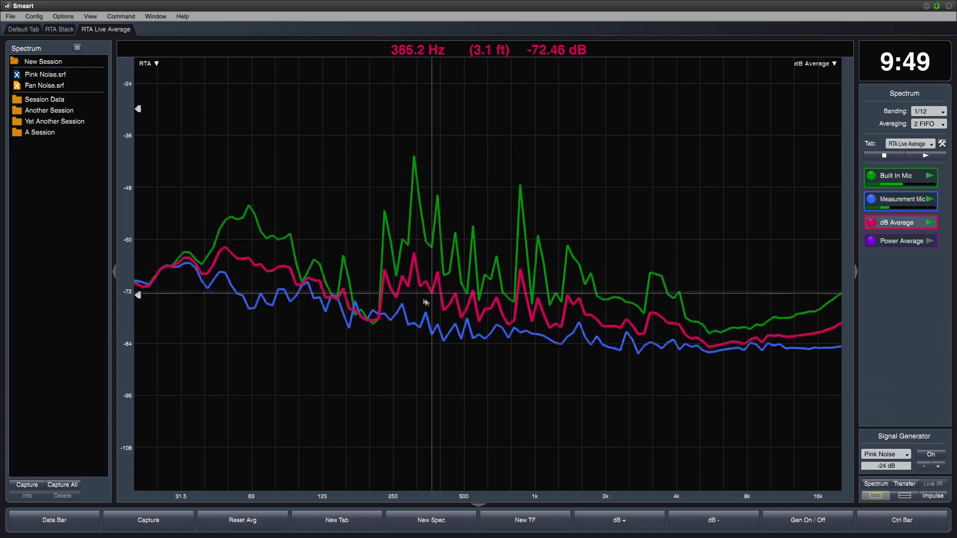
Briefly swap the dB Average trace for Power Average to compare, then restore dB Average.
left_click(930, 222)
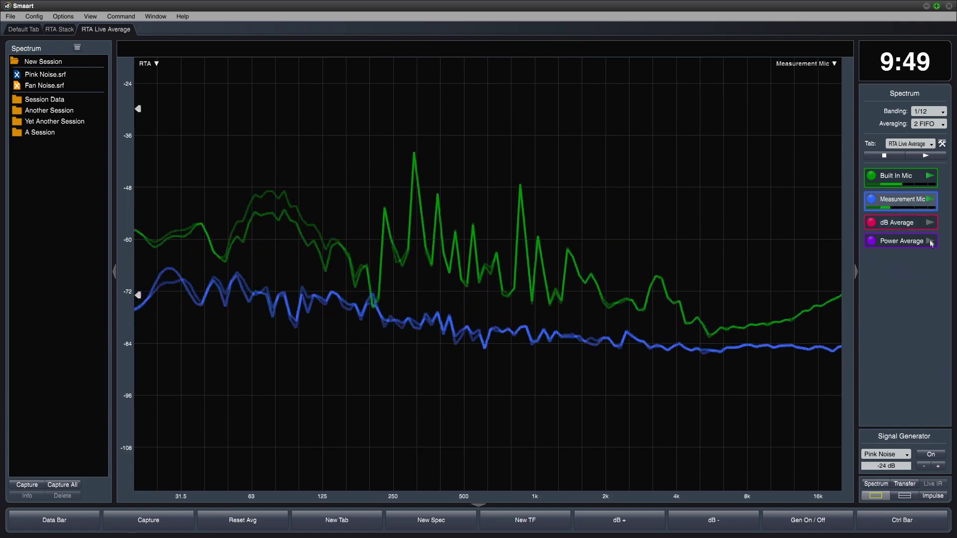
left_click(930, 241)
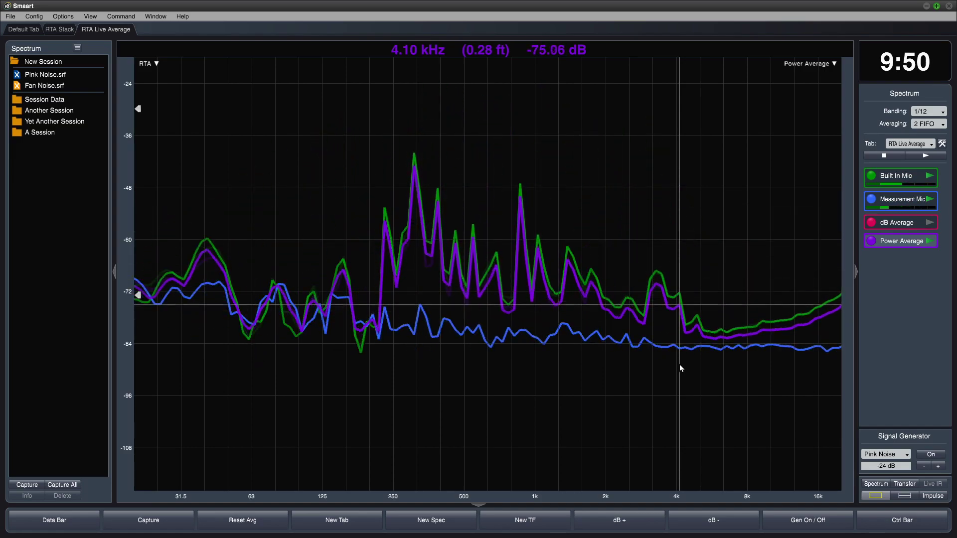
left_click(930, 241)
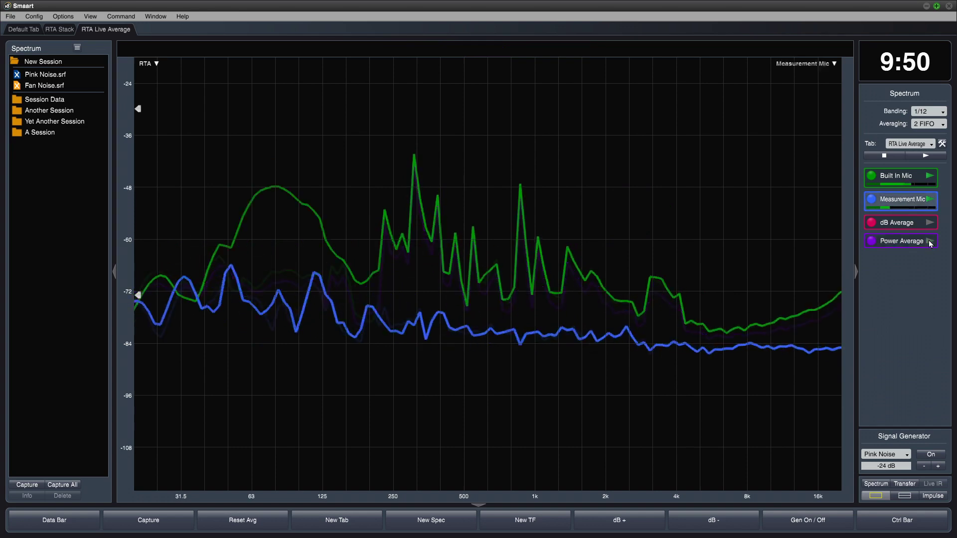
left_click(930, 223)
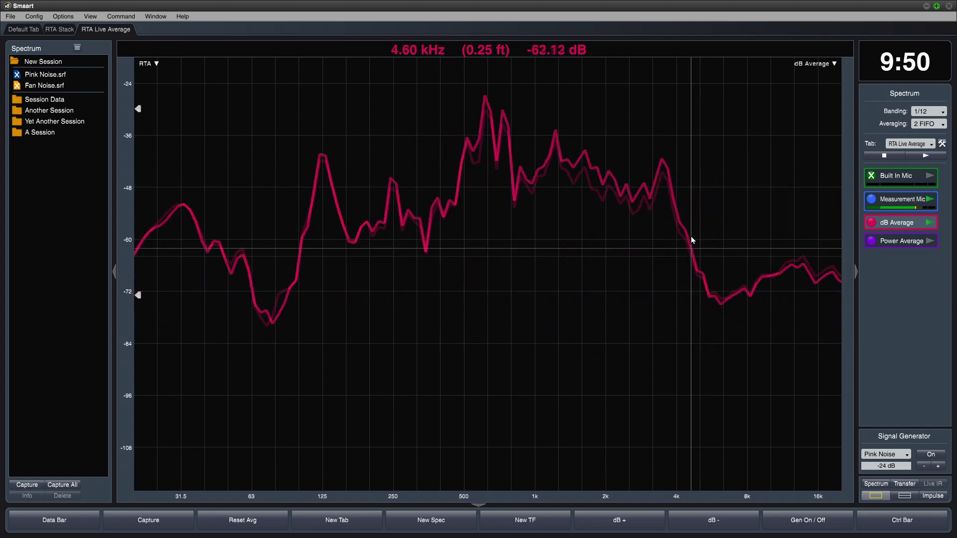
Offset the dB Average trace by -1.0 dB so it sits just beneath the Measurement Mic trace.
left_click(697, 522)
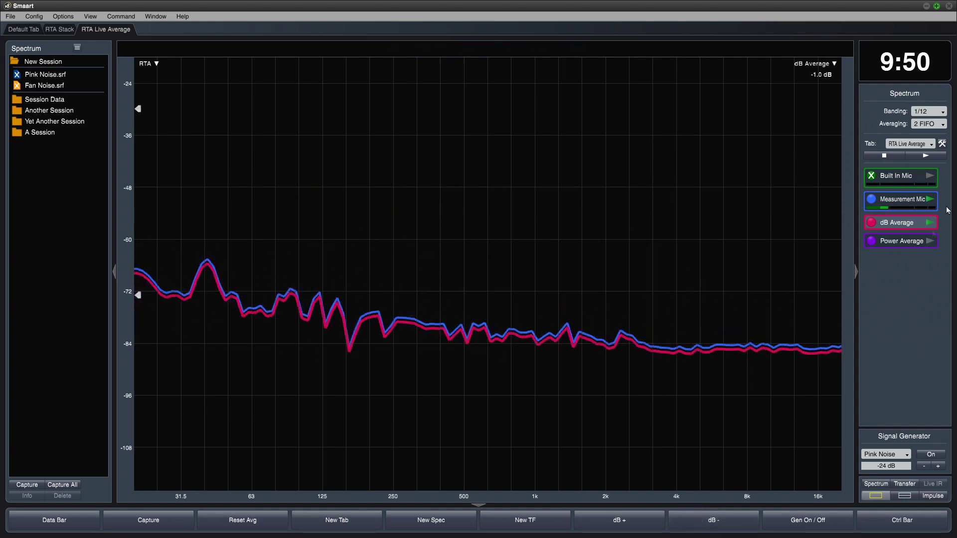
Bring up the Options dialog on its Spectrum page via the Spectrum header button.
left_click(904, 94)
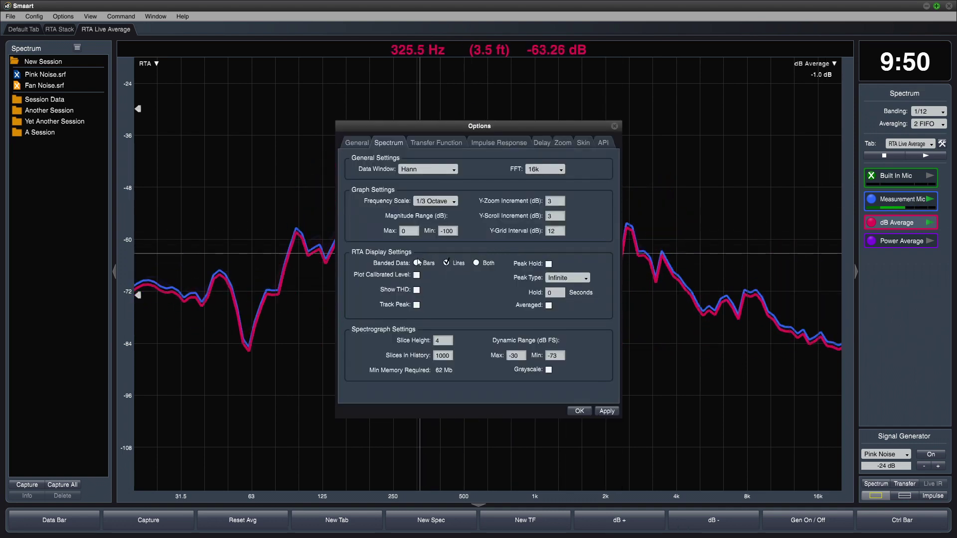